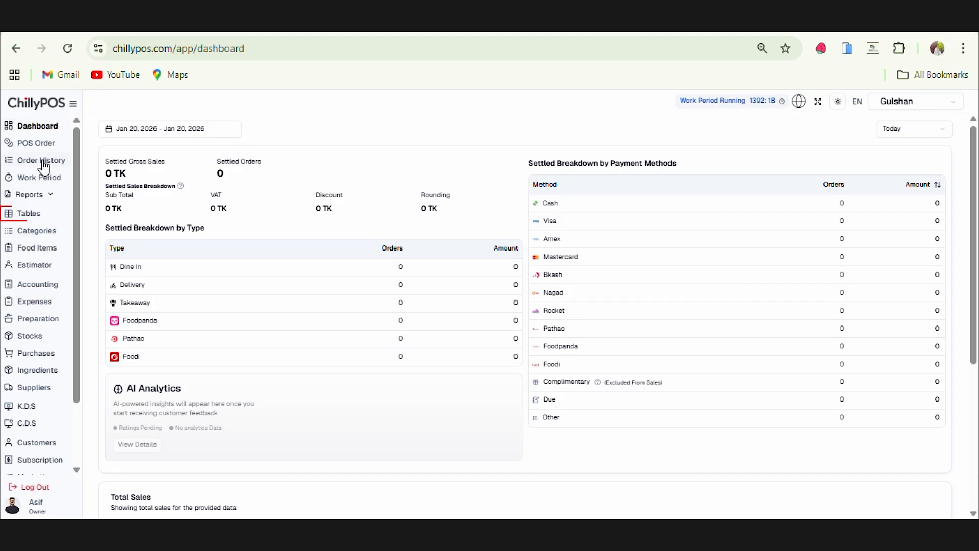
Create a new table named "balcony 2" in the restaurant's table list.
{"action": "left_click", "coordinate": [30, 216]}
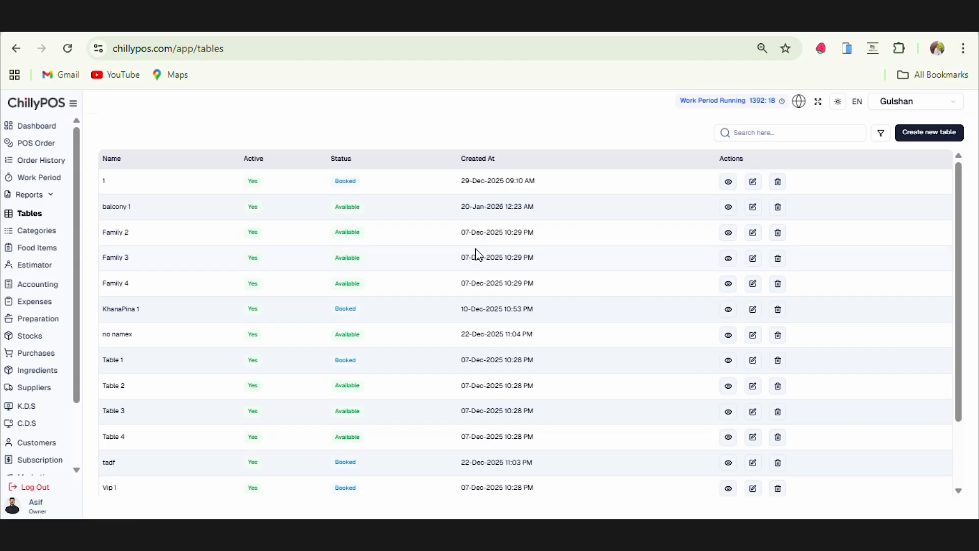
{"action": "left_click", "coordinate": [931, 138]}
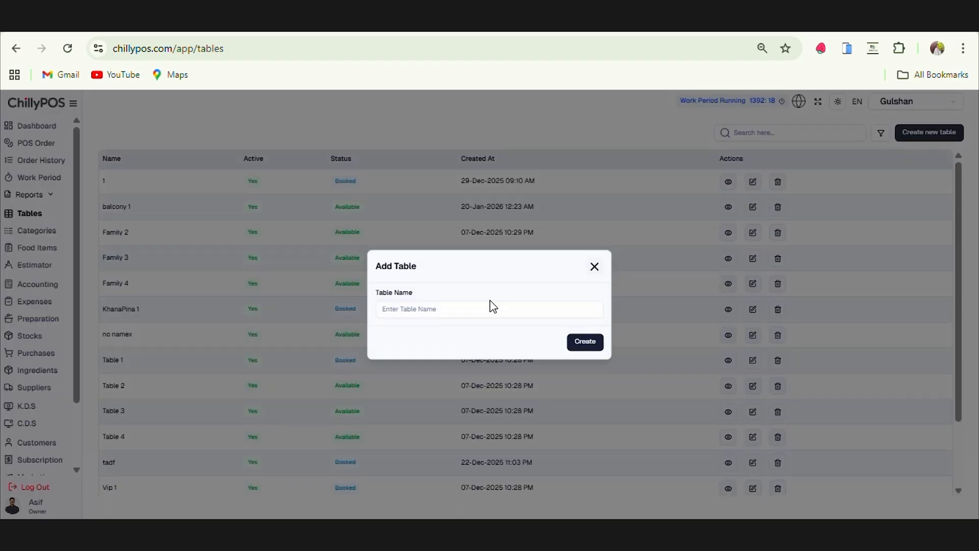
{"action": "left_click", "coordinate": [472, 309]}
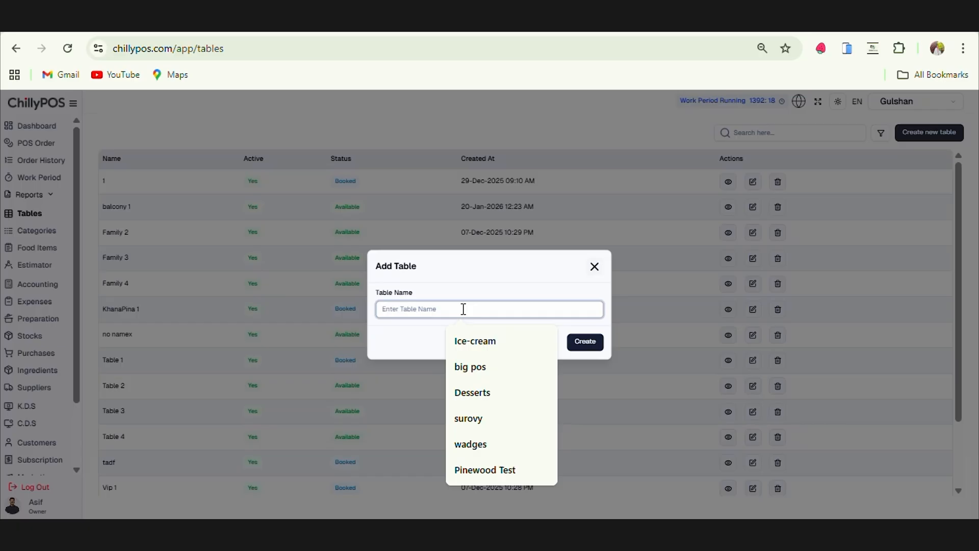
{"action": "type", "text": "ba"}
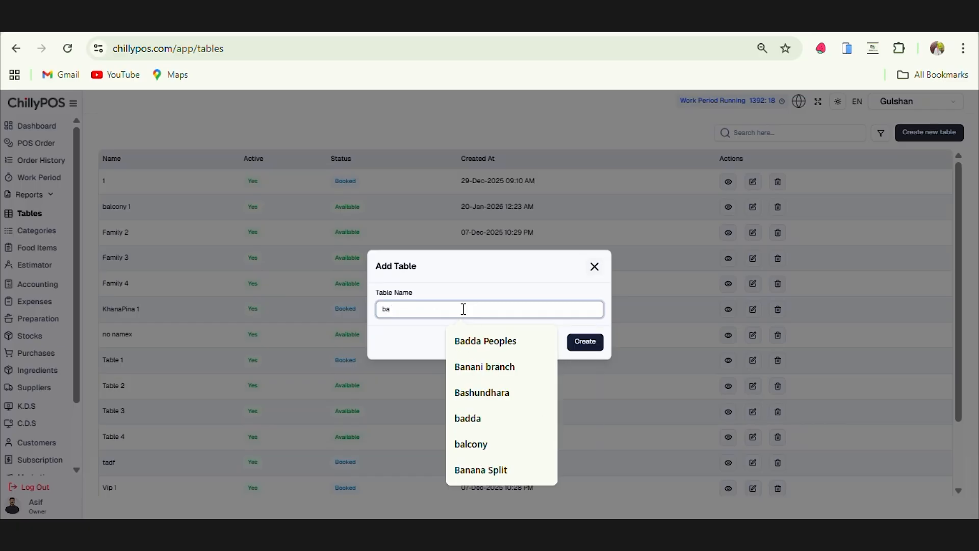
{"action": "type", "text": "l"}
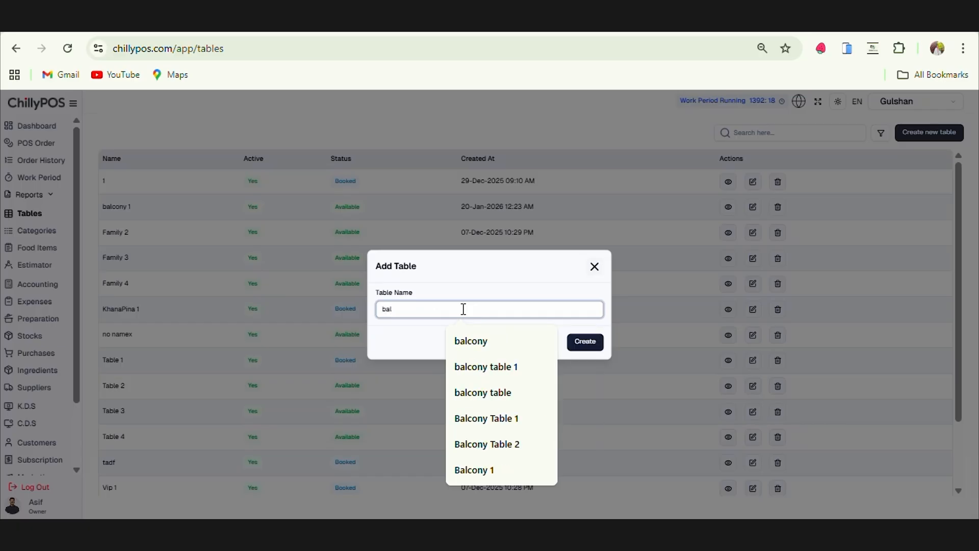
{"action": "type", "text": "cony 2"}
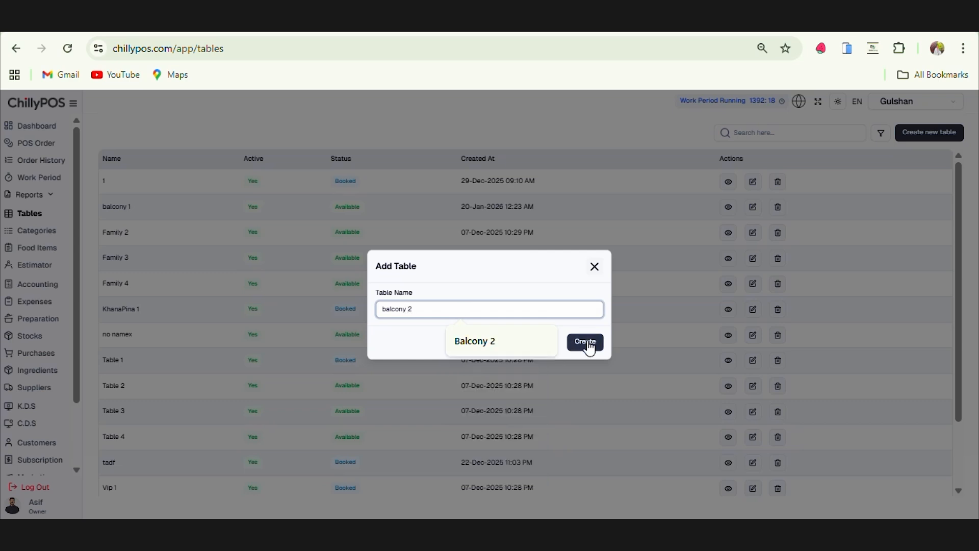
{"action": "left_click", "coordinate": [587, 342]}
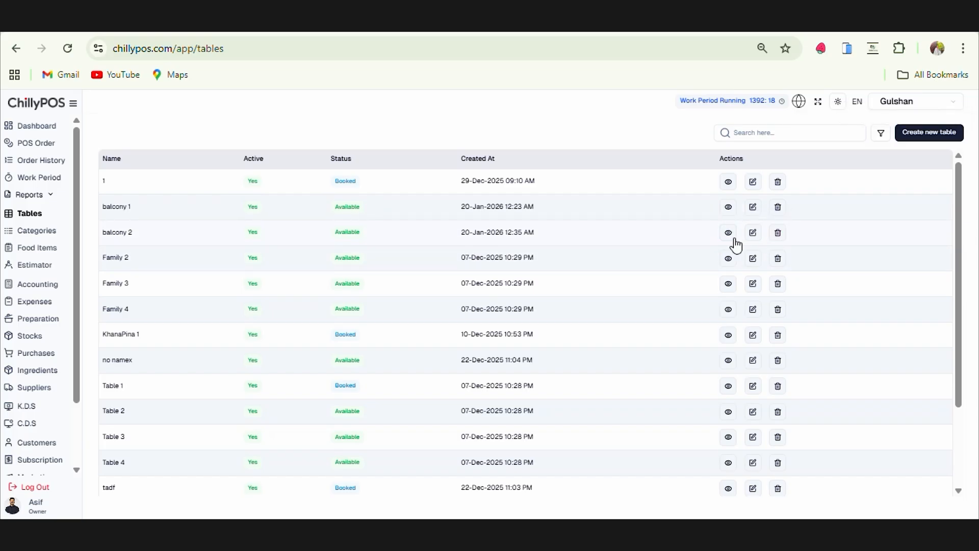
View the details of the balcony 2 table, and switch its active status off.
{"action": "left_click", "coordinate": [729, 236]}
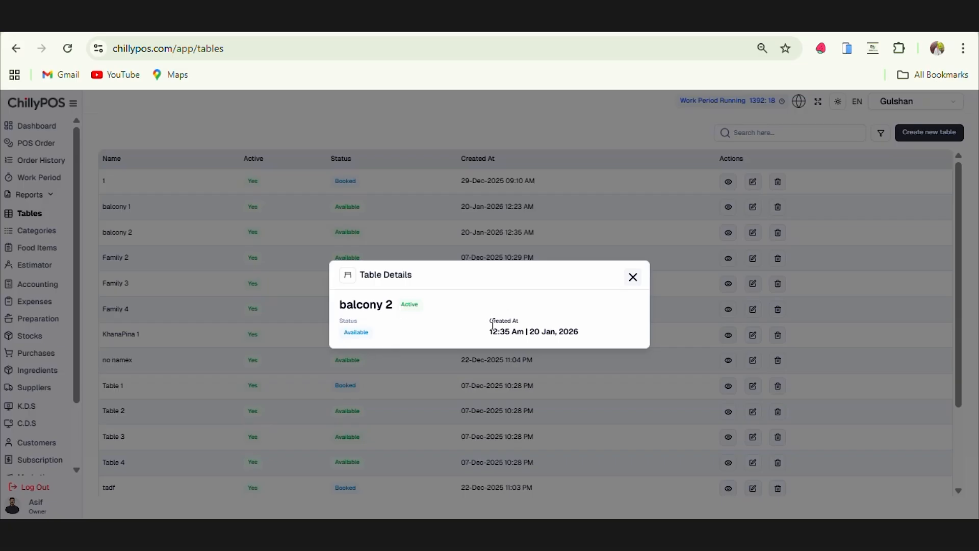
{"action": "left_click", "coordinate": [631, 277]}
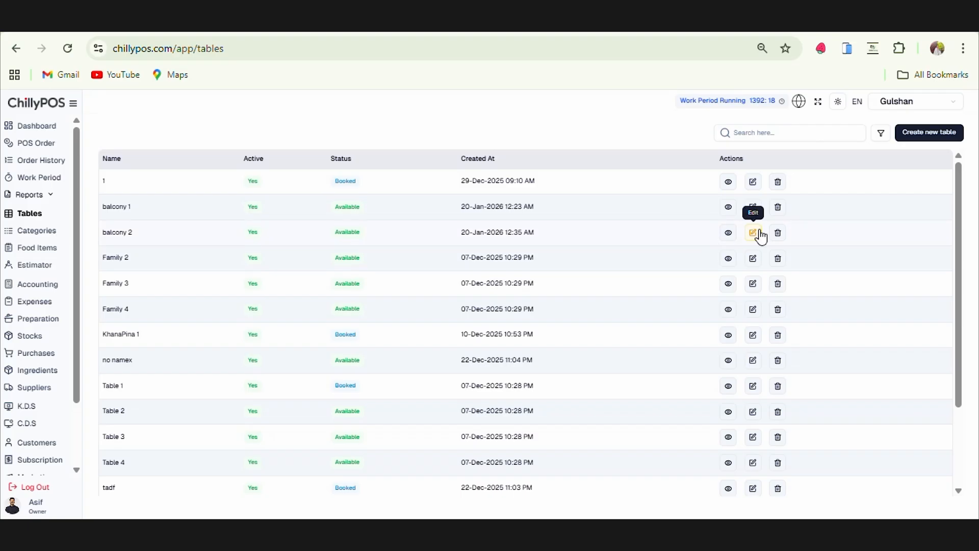
{"action": "left_click", "coordinate": [753, 233]}
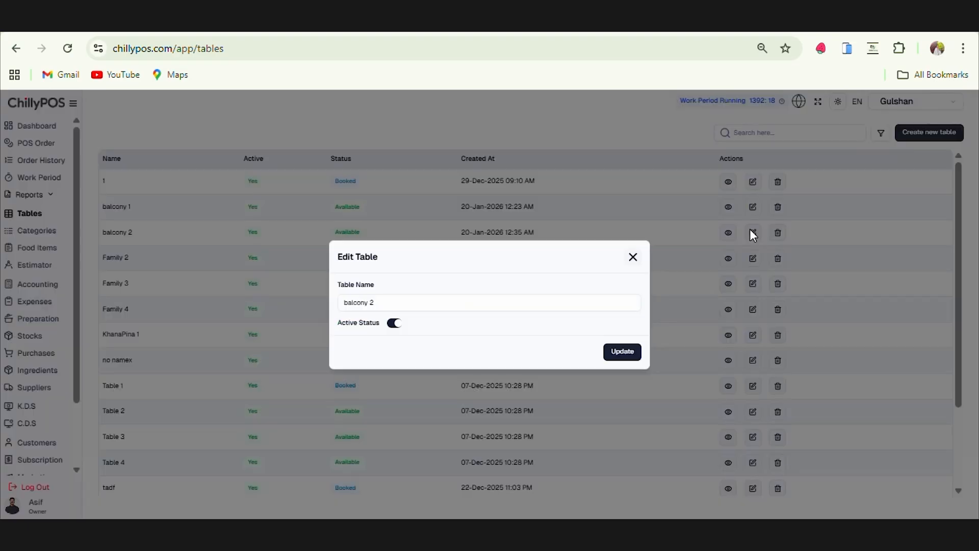
{"action": "left_click", "coordinate": [395, 323]}
{"action": "left_click", "coordinate": [623, 356]}
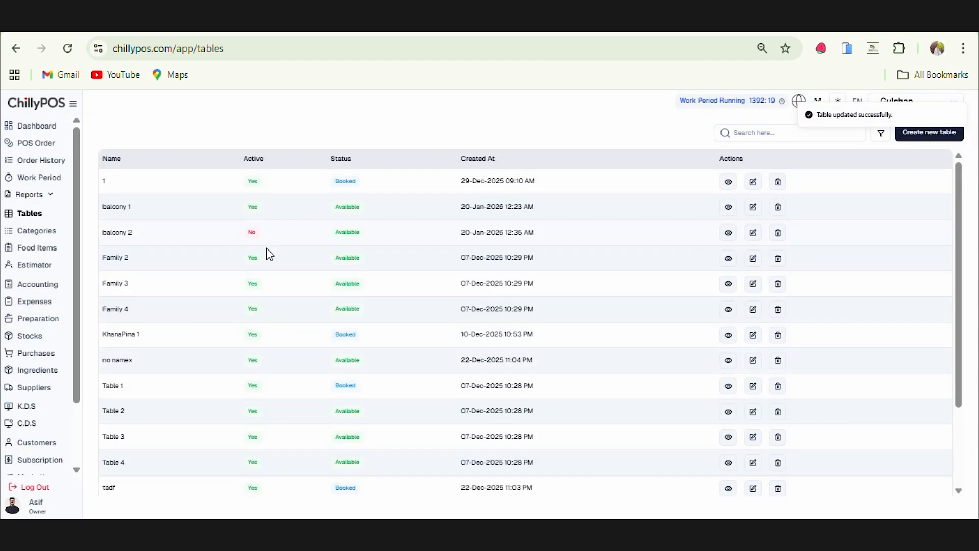
Open the delete confirmation for the balcony 2 table and cancel it.
{"action": "left_click", "coordinate": [777, 234]}
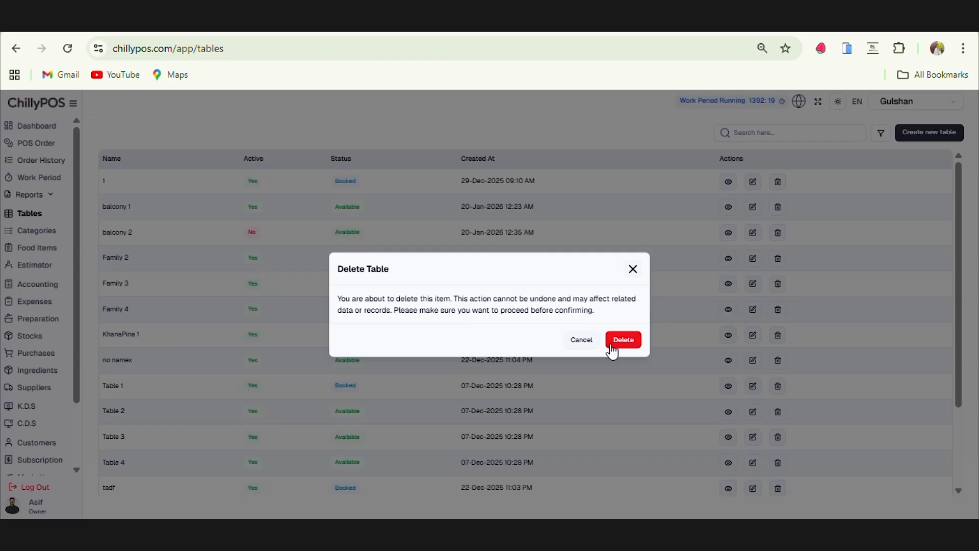
{"action": "left_click", "coordinate": [587, 340]}
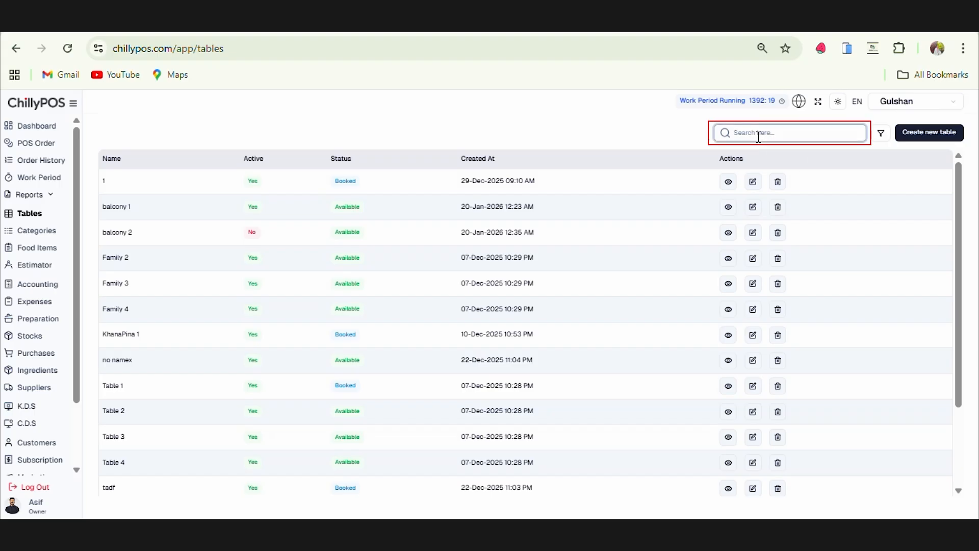
Search the table list for "balcony 2" and clear the search text.
{"action": "left_click", "coordinate": [758, 137]}
{"action": "type", "text": "balcony 2"}
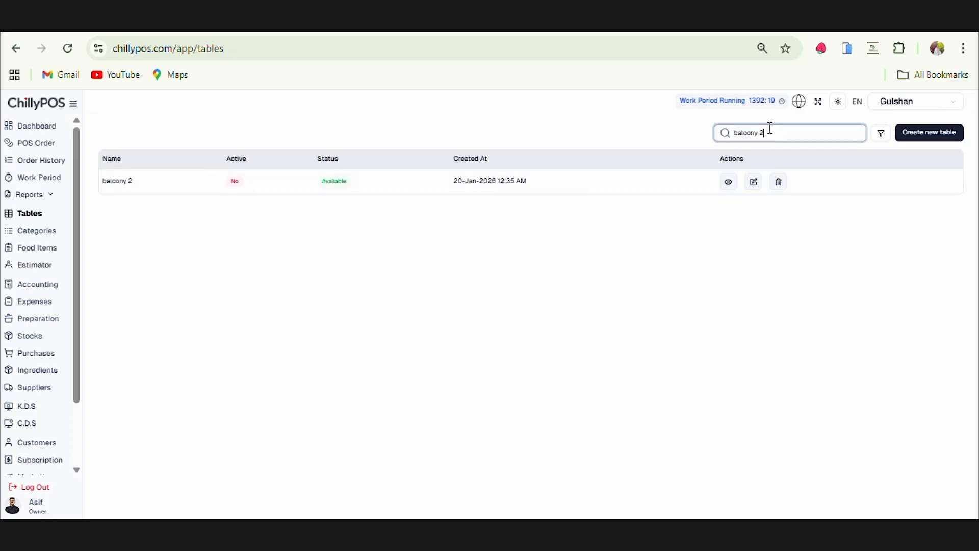
{"action": "left_click_drag", "start_coordinate": [768, 131], "coordinate": [727, 139]}
{"action": "key", "text": "BackSpace"}
Filter the table list to Active: Yes and Status: BOOKED.
{"action": "left_click", "coordinate": [884, 140]}
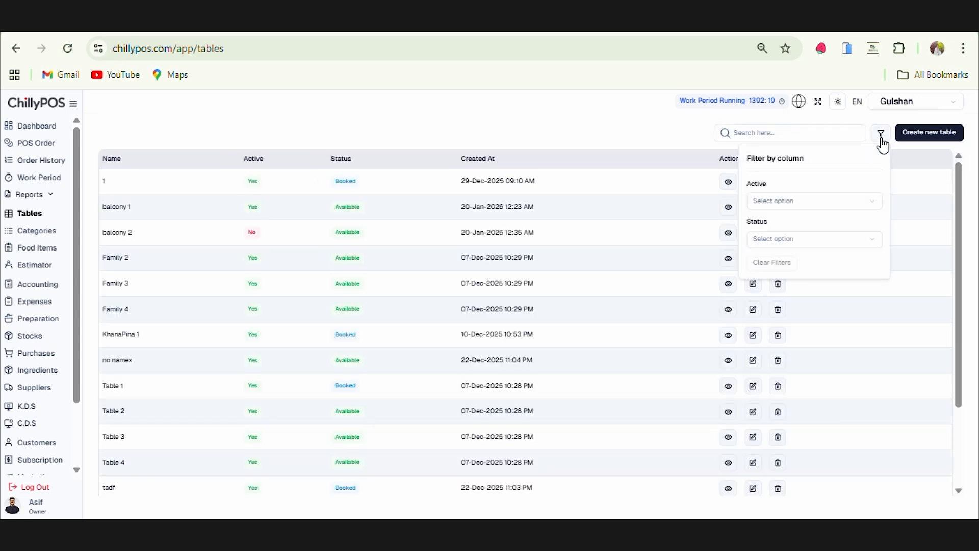
{"action": "left_click", "coordinate": [783, 206]}
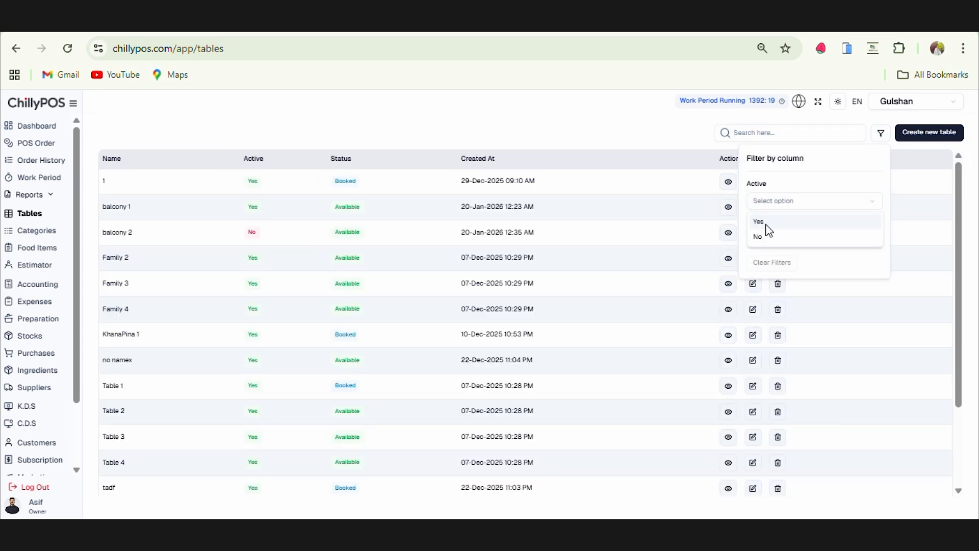
{"action": "left_click", "coordinate": [760, 222]}
{"action": "left_click", "coordinate": [767, 239]}
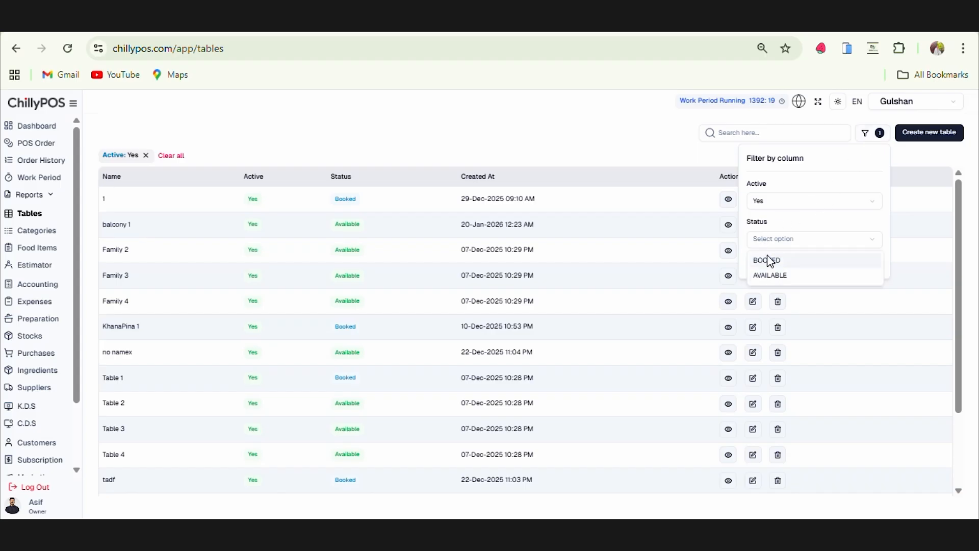
{"action": "left_click", "coordinate": [768, 260]}
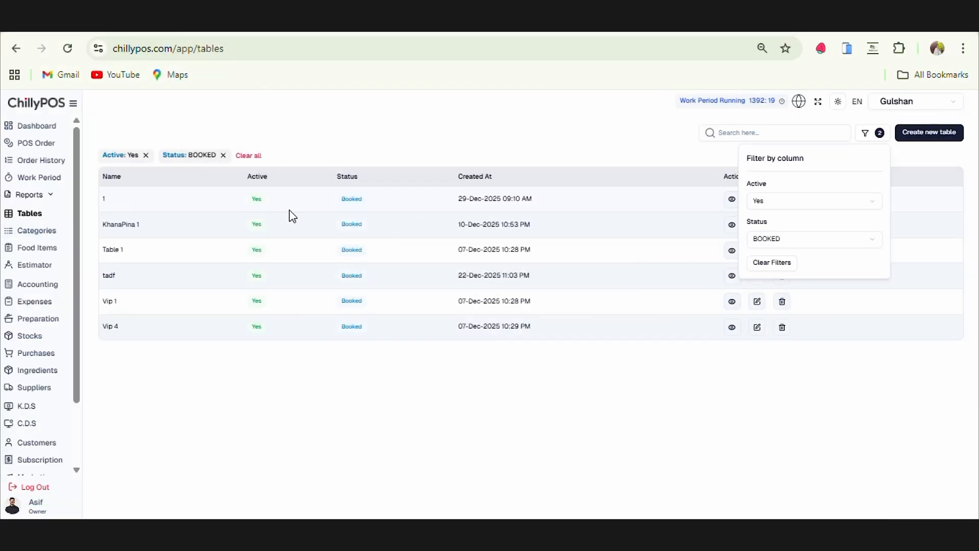
Create a food category named "Desserts" with Sell Online enabled and the sky color.
{"action": "left_click", "coordinate": [49, 232]}
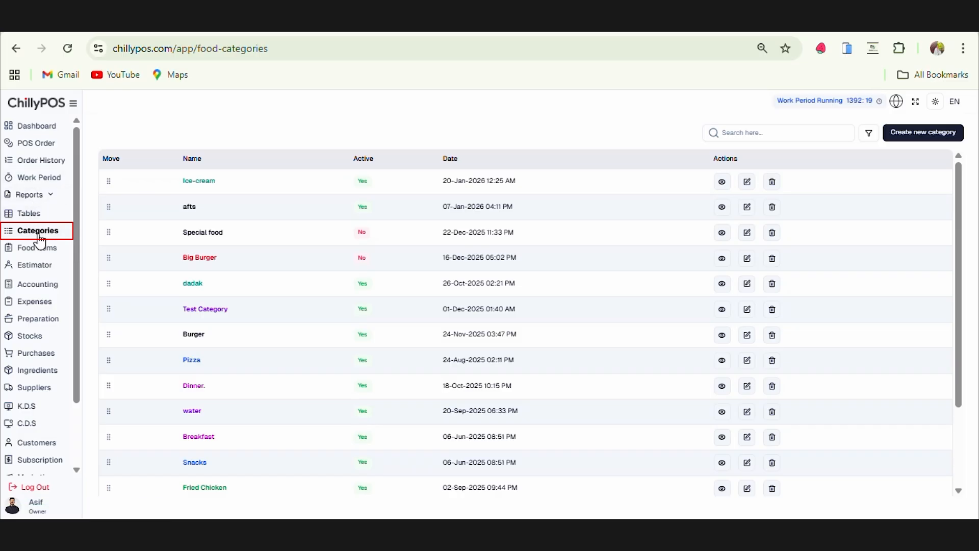
{"action": "left_click", "coordinate": [937, 139]}
{"action": "left_click", "coordinate": [440, 244]}
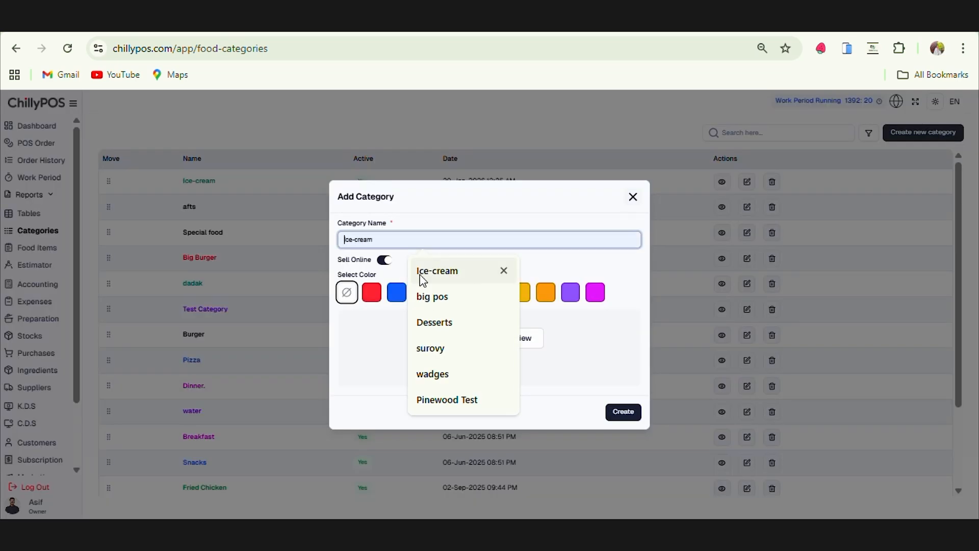
{"action": "left_click", "coordinate": [431, 324]}
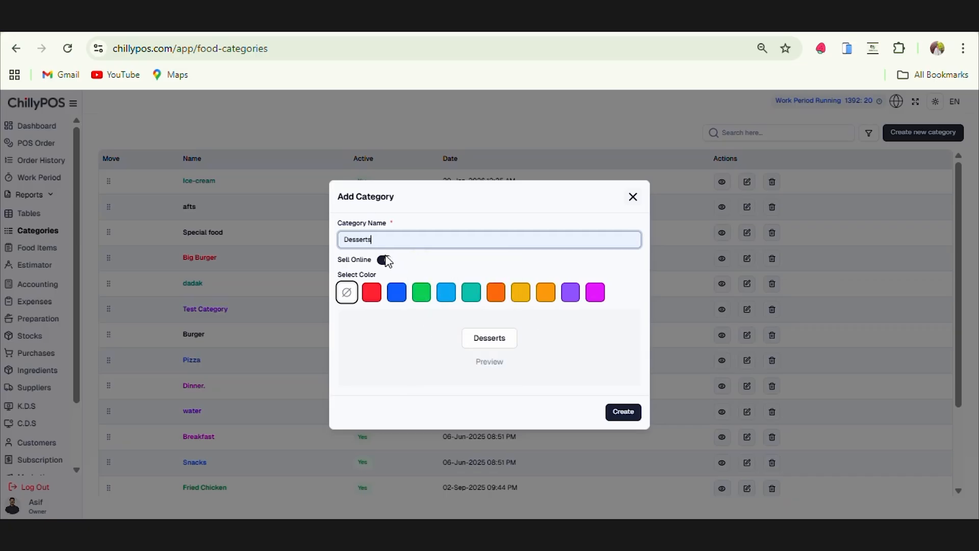
{"action": "left_click", "coordinate": [386, 261]}
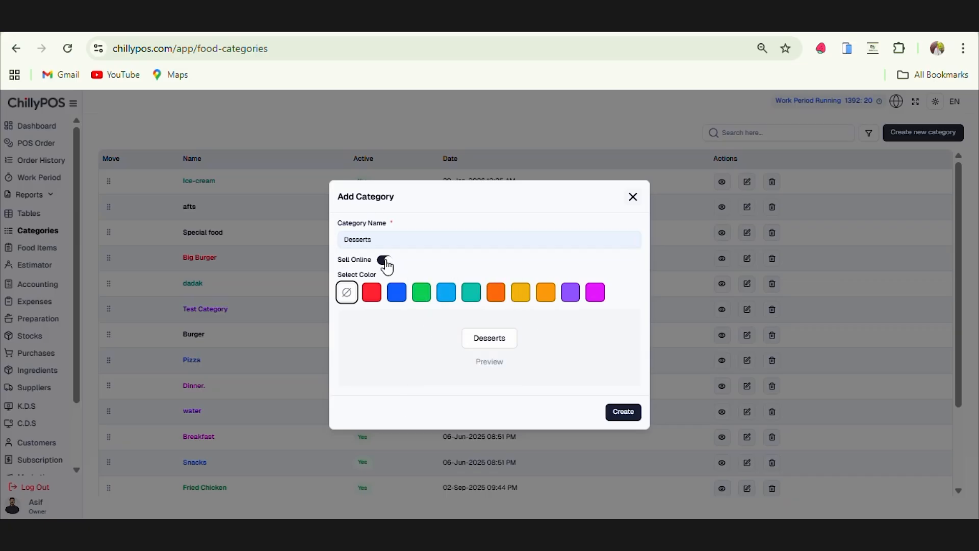
{"action": "left_click", "coordinate": [387, 266]}
{"action": "left_click", "coordinate": [388, 267]}
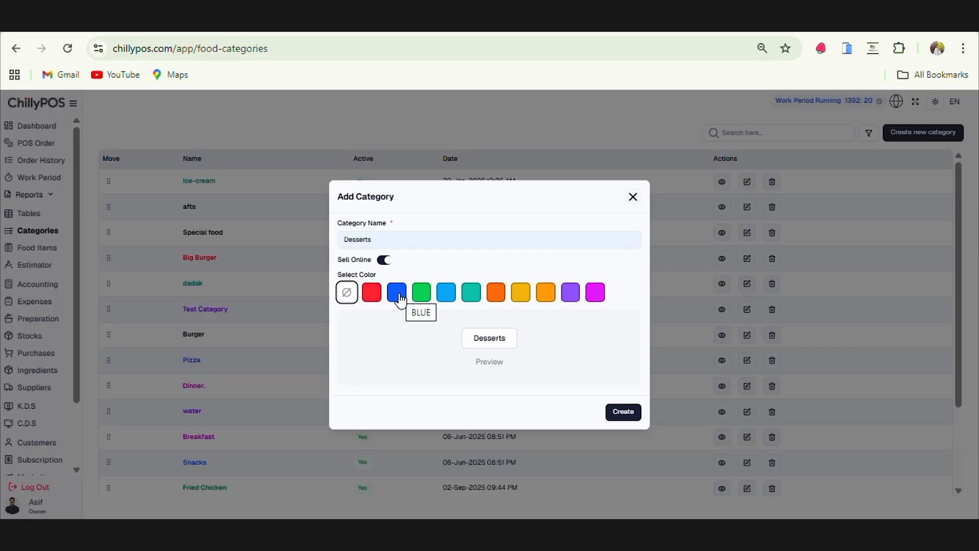
{"action": "left_click", "coordinate": [447, 294]}
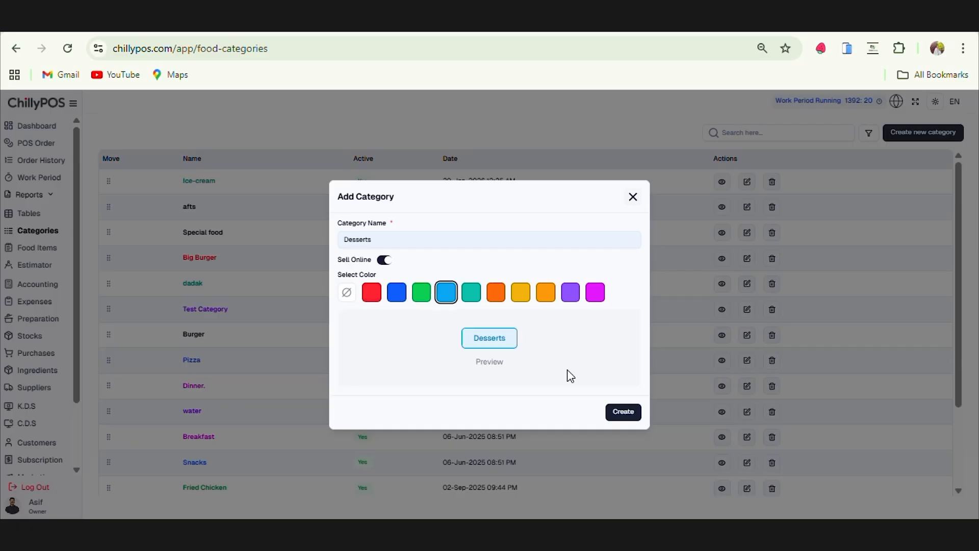
{"action": "left_click", "coordinate": [617, 419]}
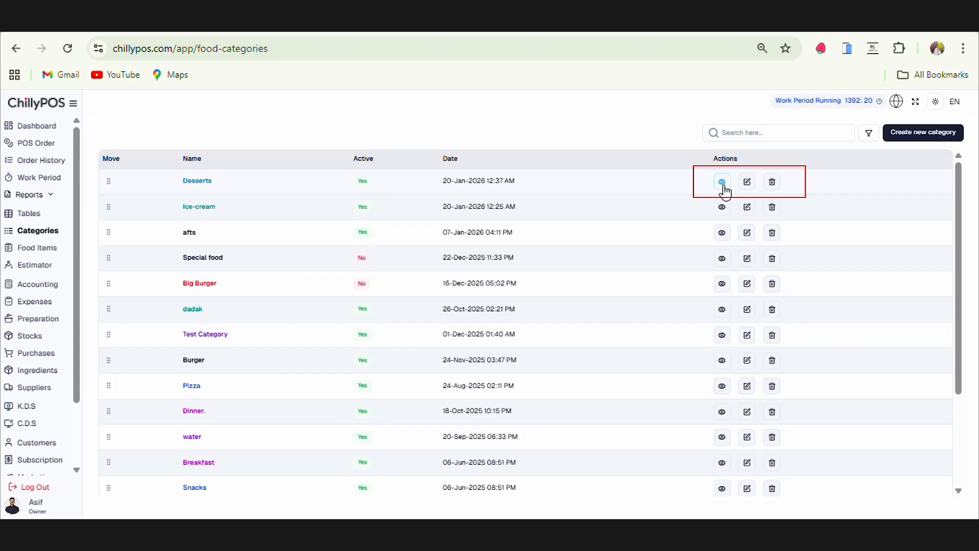
View the details of the Desserts category, and open it for editing and save it with its current settings.
{"action": "left_click", "coordinate": [722, 184]}
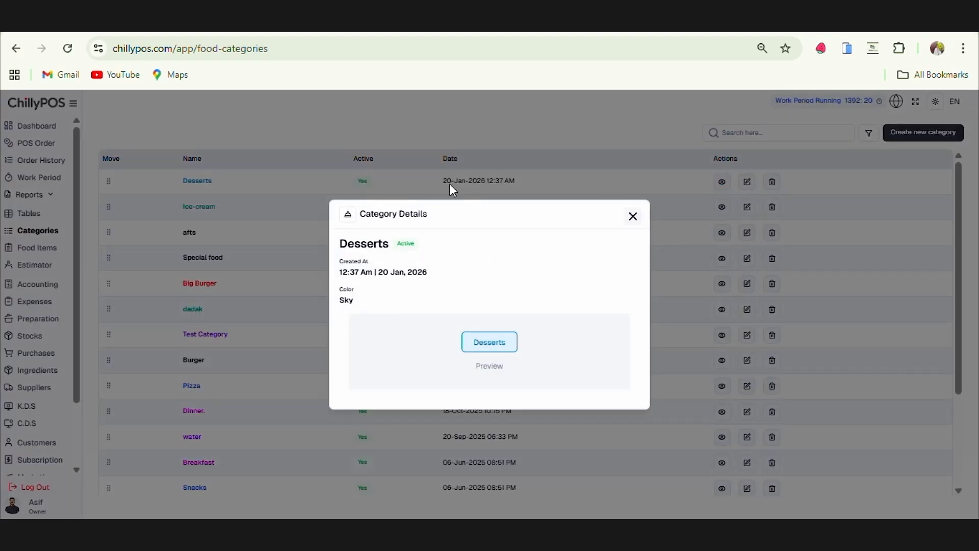
{"action": "left_click", "coordinate": [681, 242]}
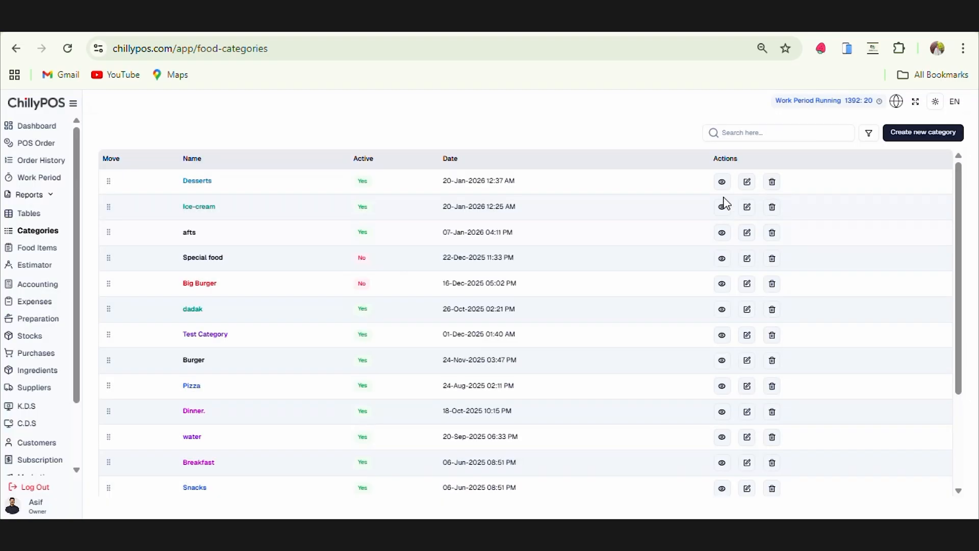
{"action": "left_click", "coordinate": [745, 184]}
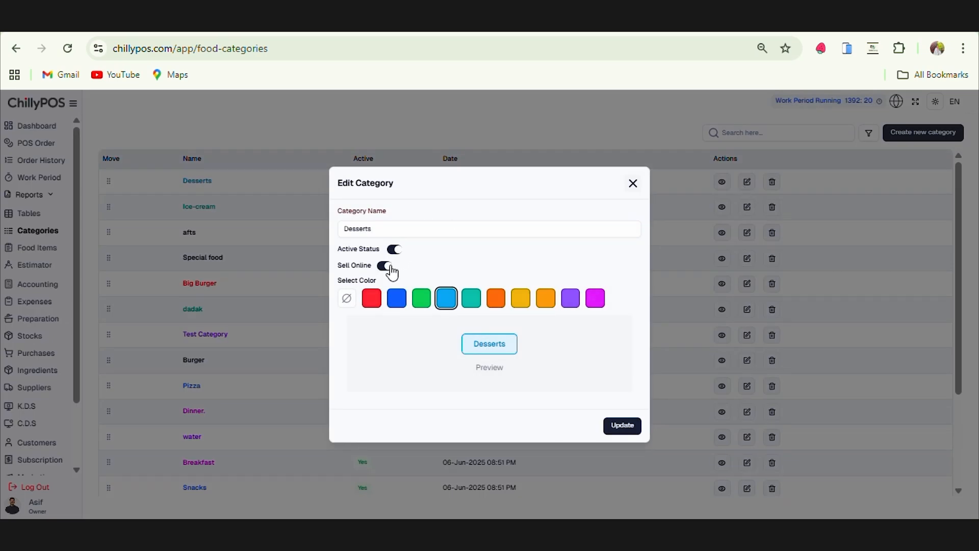
{"action": "left_click", "coordinate": [391, 225]}
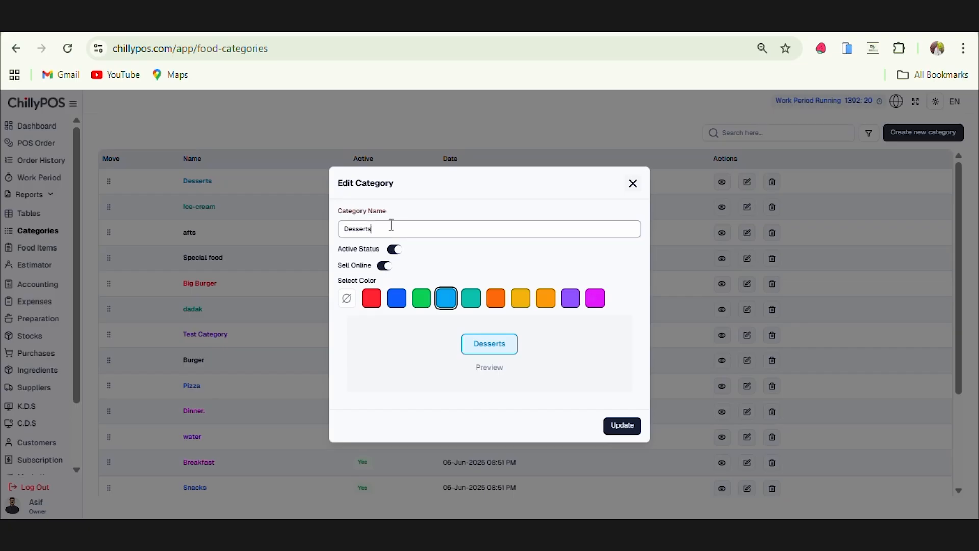
{"action": "left_click", "coordinate": [516, 311]}
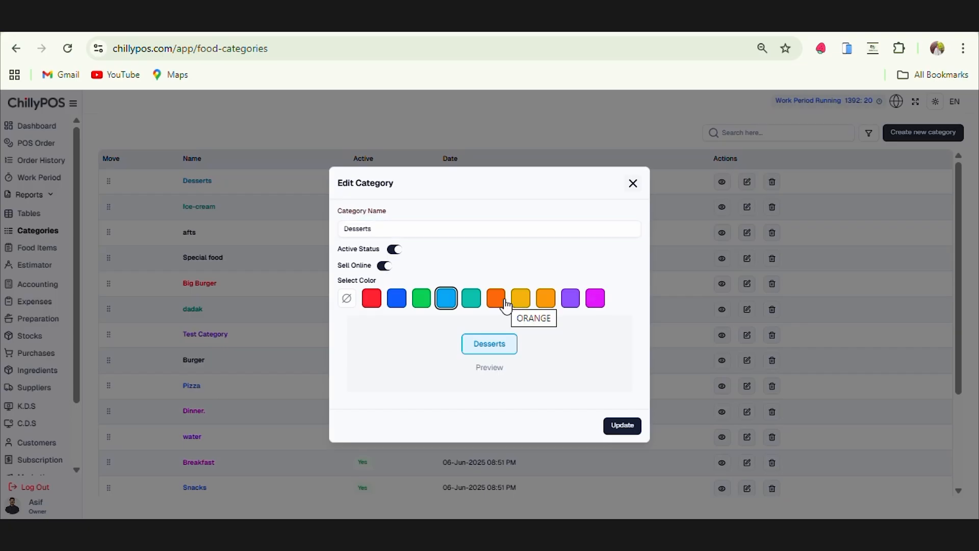
{"action": "left_click", "coordinate": [617, 427]}
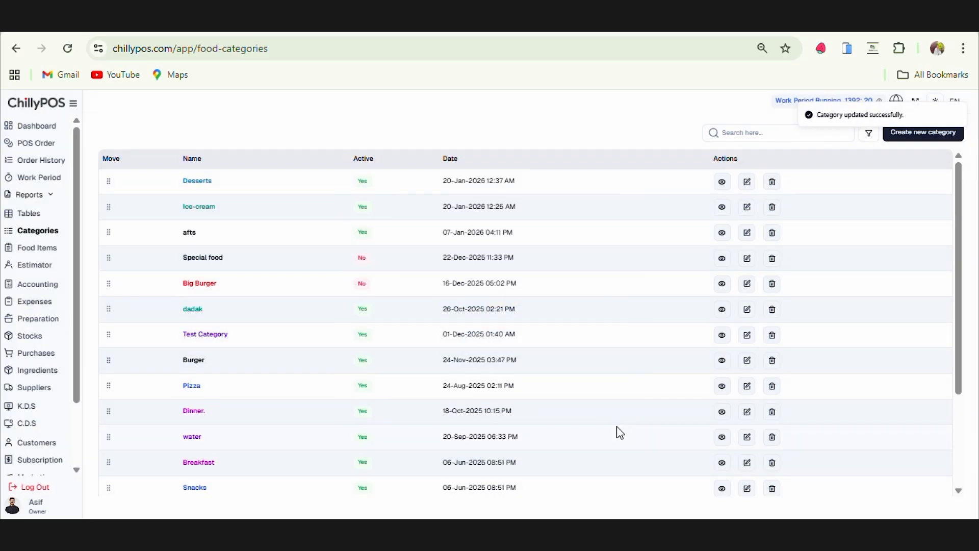
Open the delete confirmation for the Desserts category and cancel it.
{"action": "left_click", "coordinate": [772, 183]}
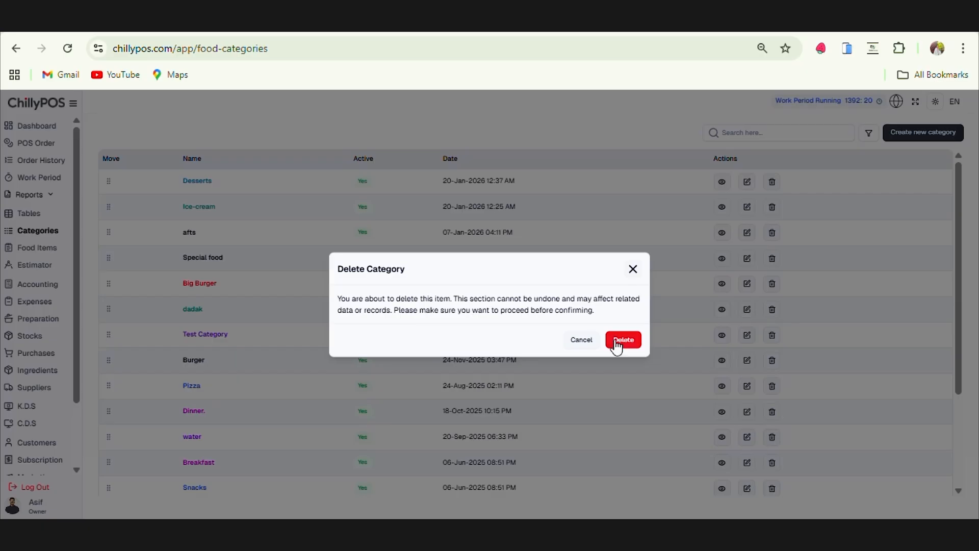
{"action": "left_click", "coordinate": [573, 343]}
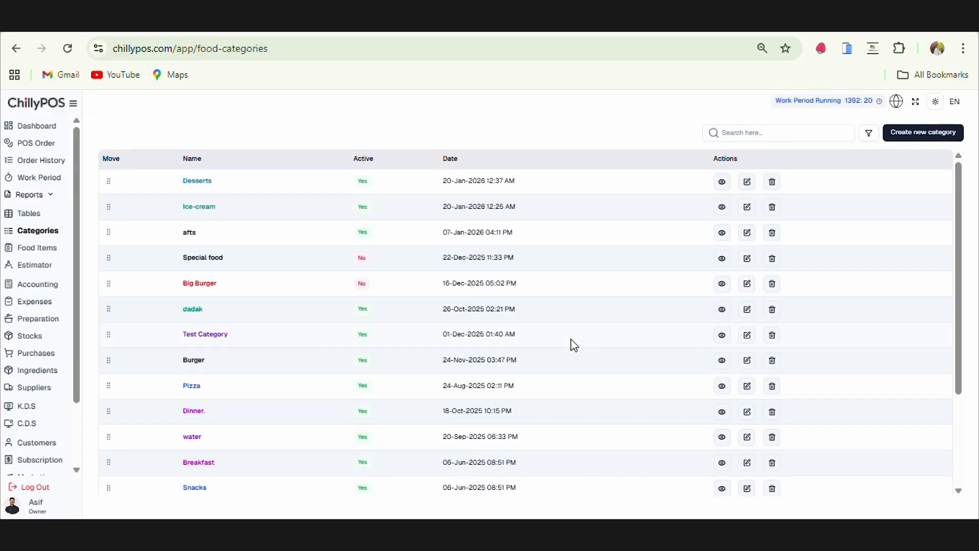
Search the category list for "dessert" and clear the search text.
{"action": "left_click", "coordinate": [742, 133]}
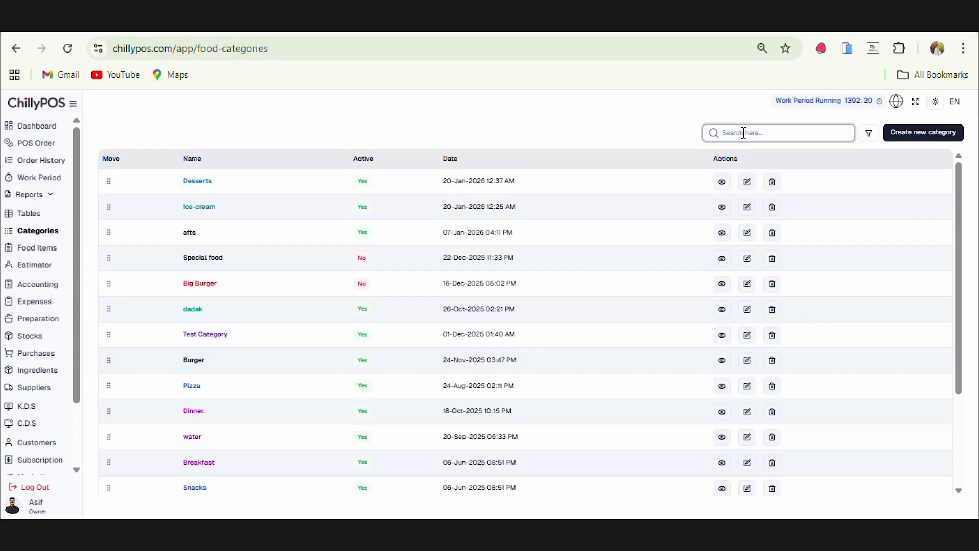
{"action": "type", "text": "dessert"}
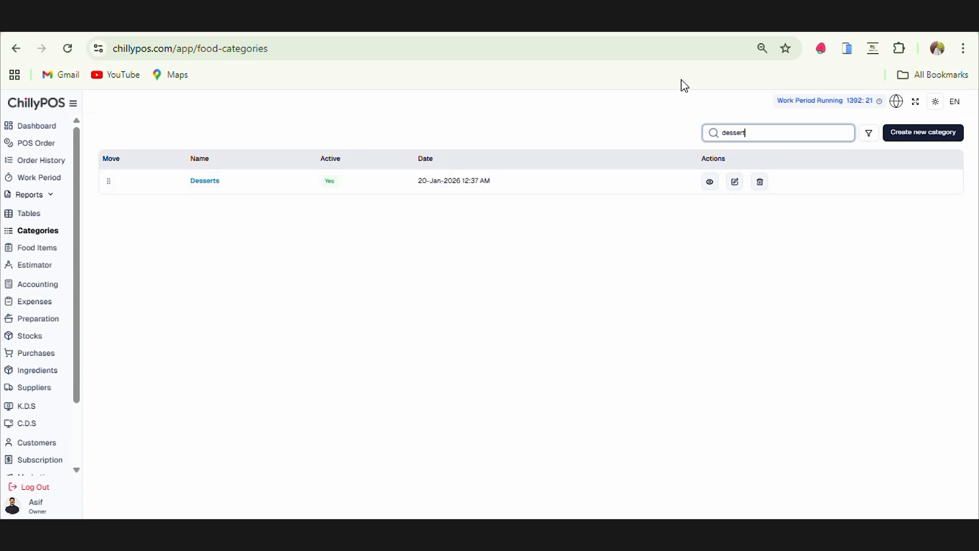
{"action": "key", "text": "BackSpace"}
{"action": "key", "text": "BackSpace"}
{"action": "key", "text": "BackSpace"}
{"action": "key", "text": "BackSpace"}
{"action": "key", "text": "BackSpace"}
{"action": "key", "text": "BackSpace"}
Filter the category list to Active: No.
{"action": "left_click", "coordinate": [866, 134]}
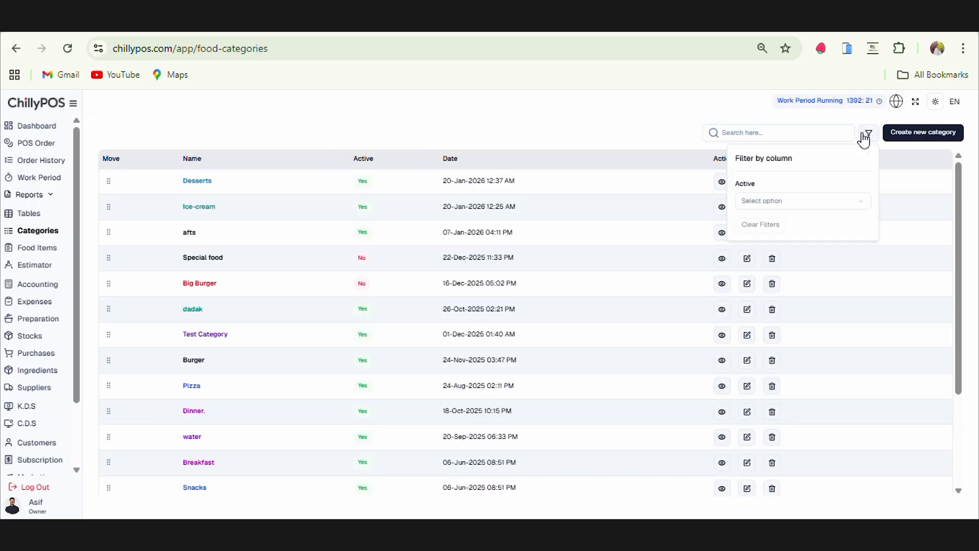
{"action": "left_click", "coordinate": [777, 203]}
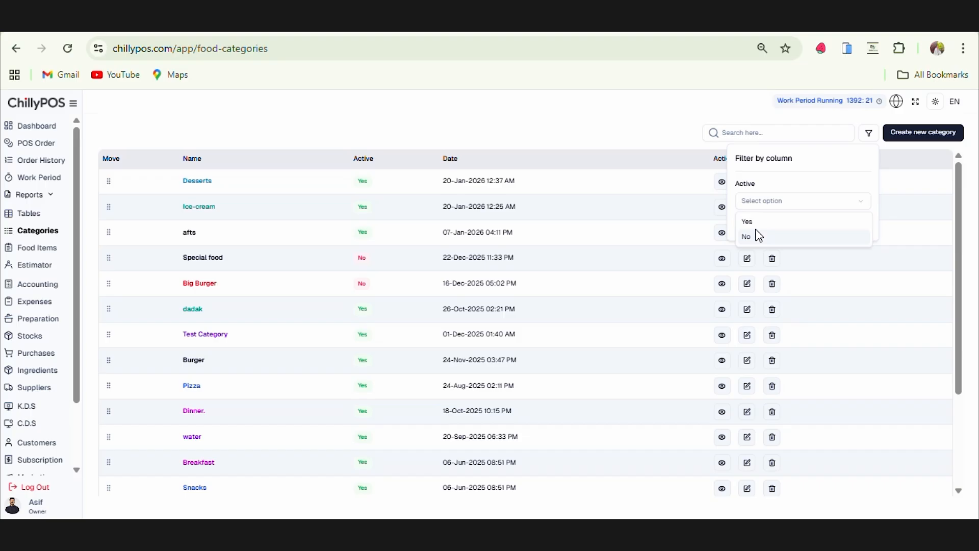
{"action": "left_click", "coordinate": [742, 240]}
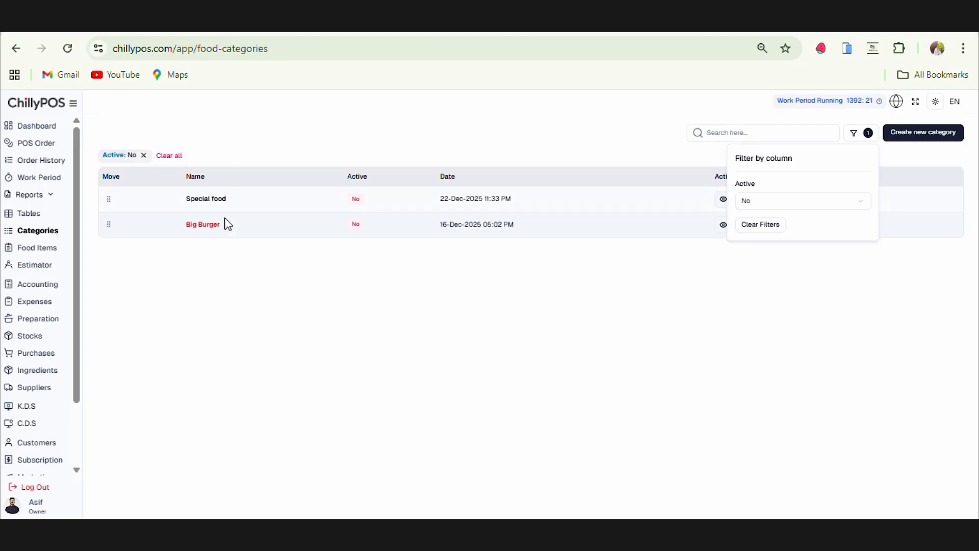